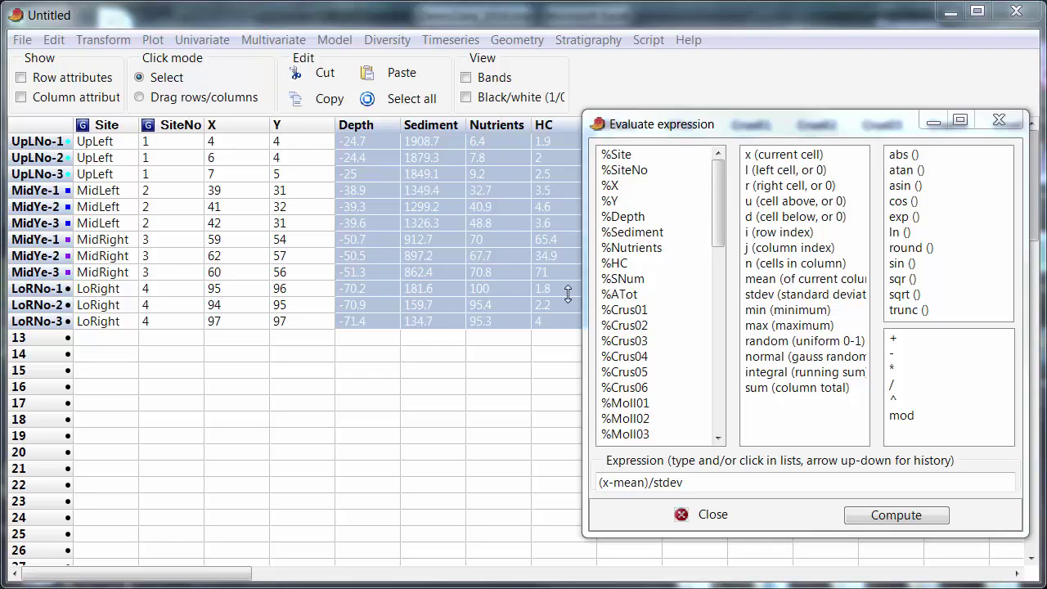
Apply the (x-mean)/stdev expression to standardize the Depth, Sediment, Nutrients and HC columns.
{"action": "left_click", "coordinate": [872, 521]}
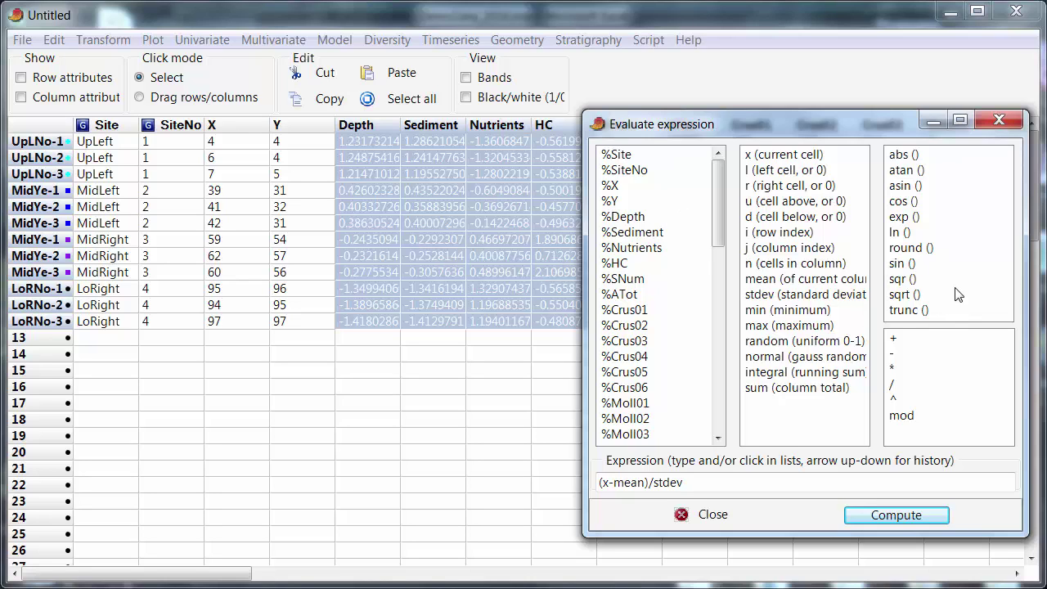
{"action": "left_click", "coordinate": [722, 516]}
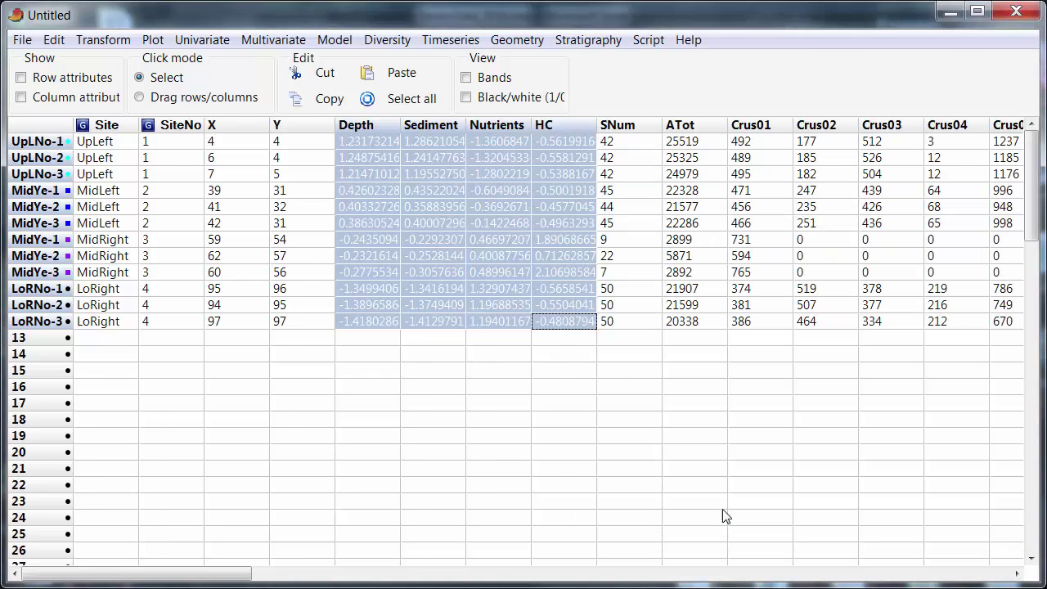
{"action": "left_click", "coordinate": [755, 144]}
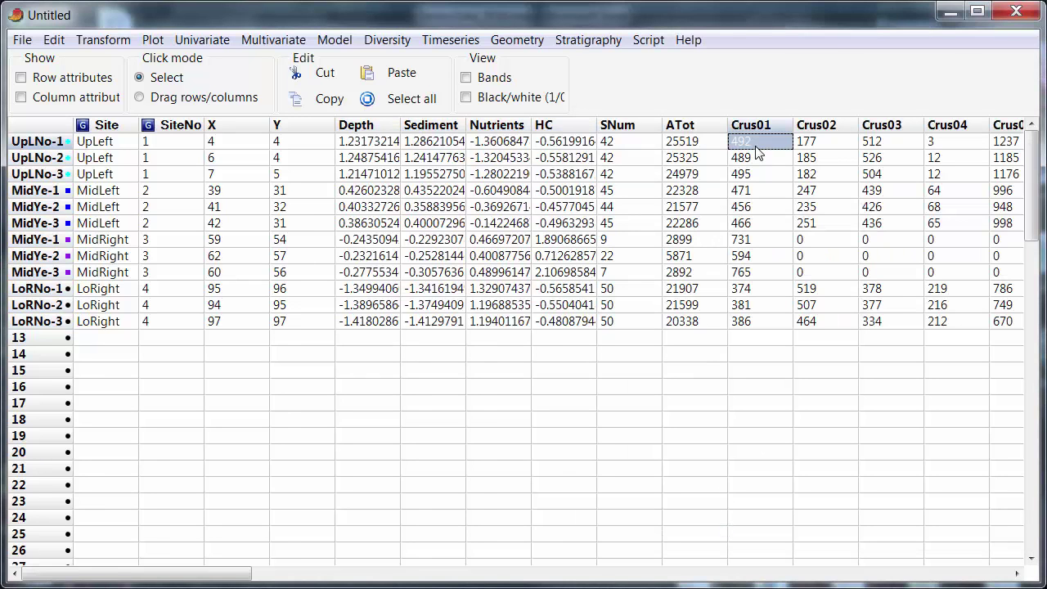
{"action": "key", "text": "Right"}
{"action": "key", "text": "Right"}
{"action": "key", "text": "Right"}
{"action": "key", "text": "Right"}
{"action": "key", "text": "Right"}
{"action": "key", "text": "Right"}
{"action": "key", "text": "Right"}
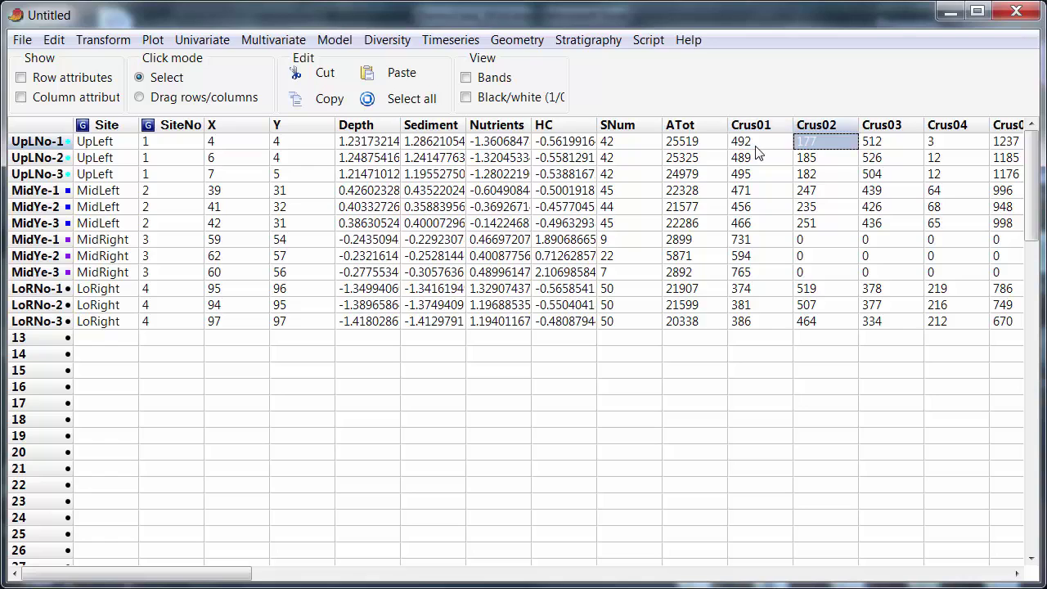
{"action": "key", "text": "Right"}
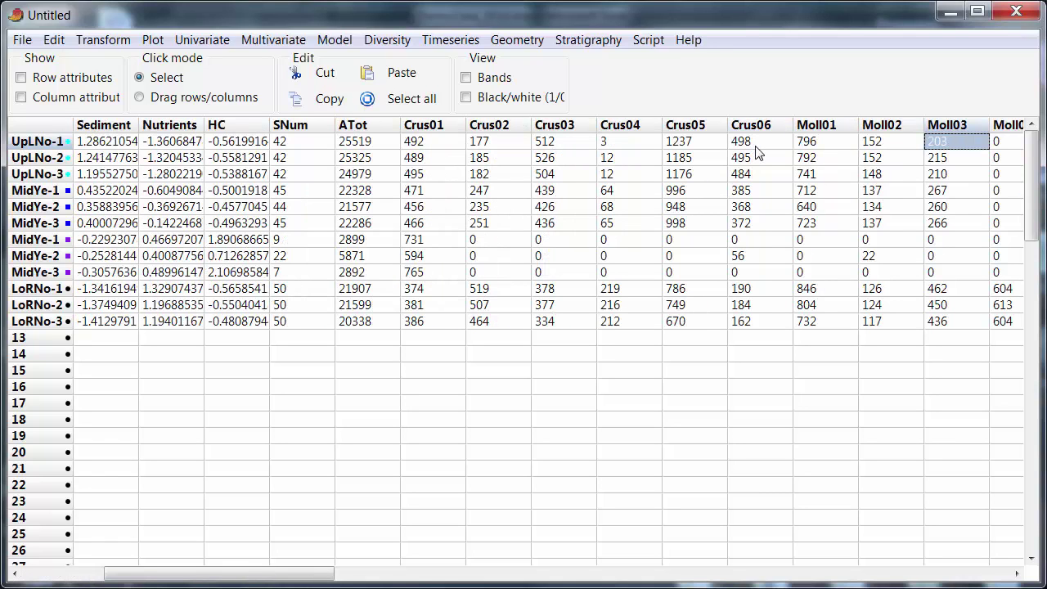
{"action": "key", "text": "Left"}
{"action": "key", "text": "Left"}
{"action": "key", "text": "Left"}
{"action": "key", "text": "Left"}
{"action": "key", "text": "Left"}
{"action": "key", "text": "Left"}
{"action": "key", "text": "Left"}
{"action": "key", "text": "Left"}
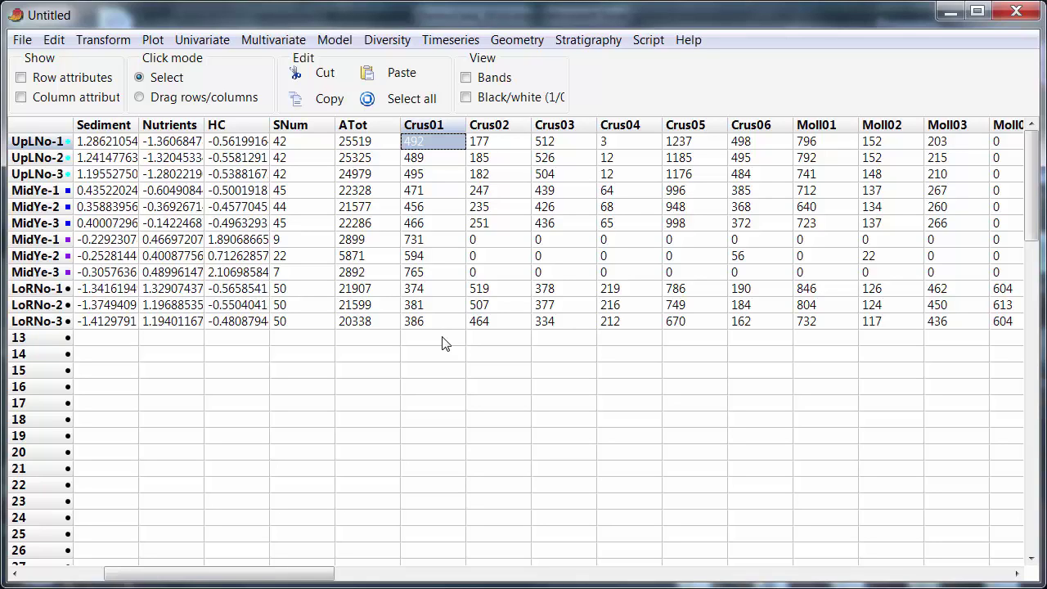
{"action": "left_click", "coordinate": [435, 240]}
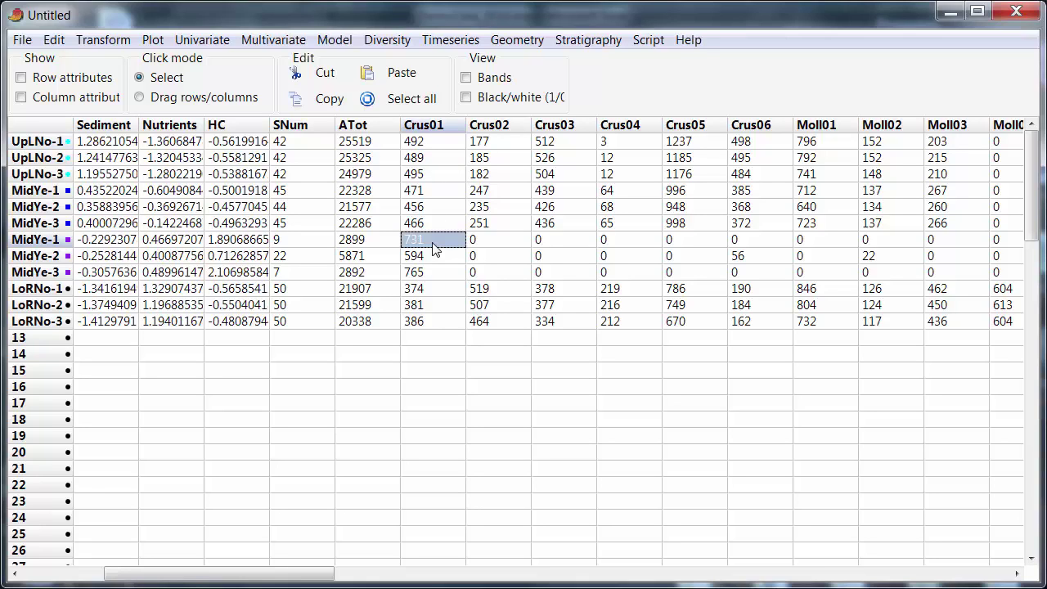
{"action": "left_click", "coordinate": [441, 143]}
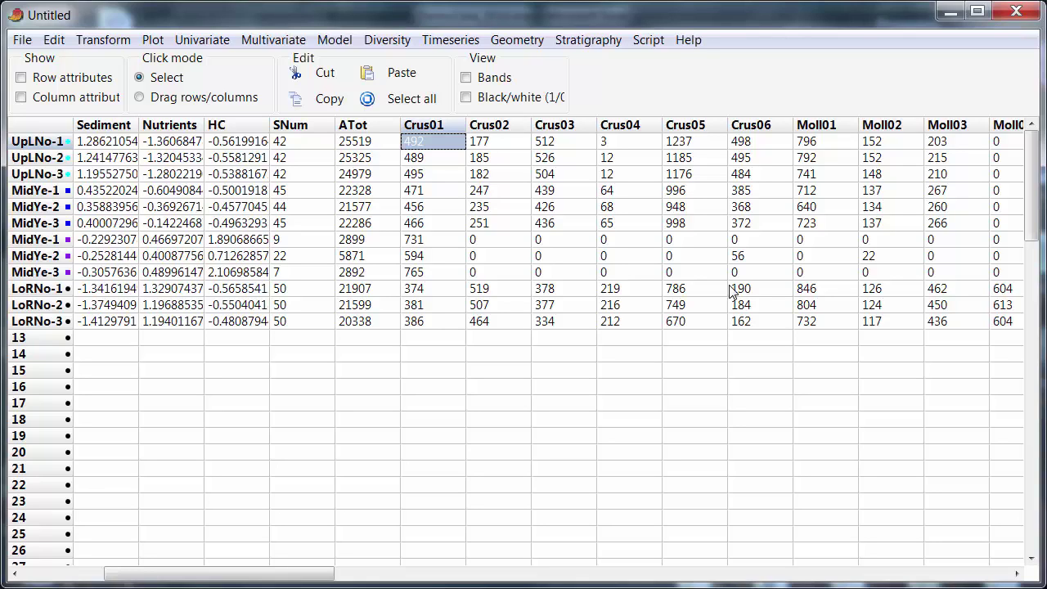
Extend the selection from Crus01 down to the twelfth sample row and across to Worm14.
{"action": "key", "text": "shift+Down"}
{"action": "key", "text": "shift+Down"}
{"action": "key", "text": "shift+Down"}
{"action": "key", "text": "shift+Down"}
{"action": "key", "text": "shift+Down"}
{"action": "key", "text": "shift+Down"}
{"action": "key", "text": "shift+Down"}
{"action": "key", "text": "shift+Down"}
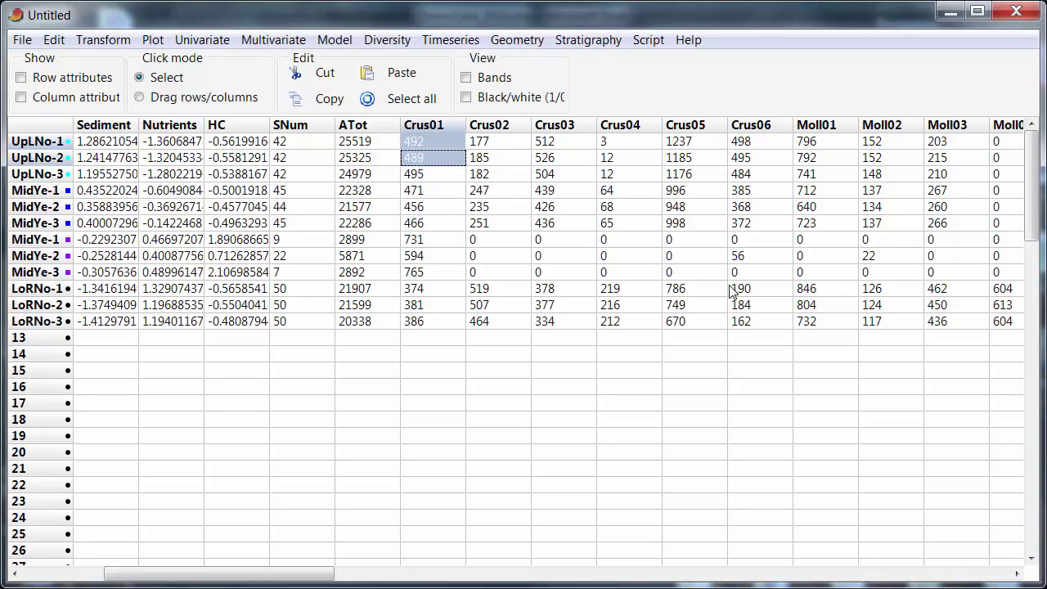
{"action": "key", "text": "shift+Down"}
{"action": "key", "text": "shift+Down"}
{"action": "key", "text": "shift+Down"}
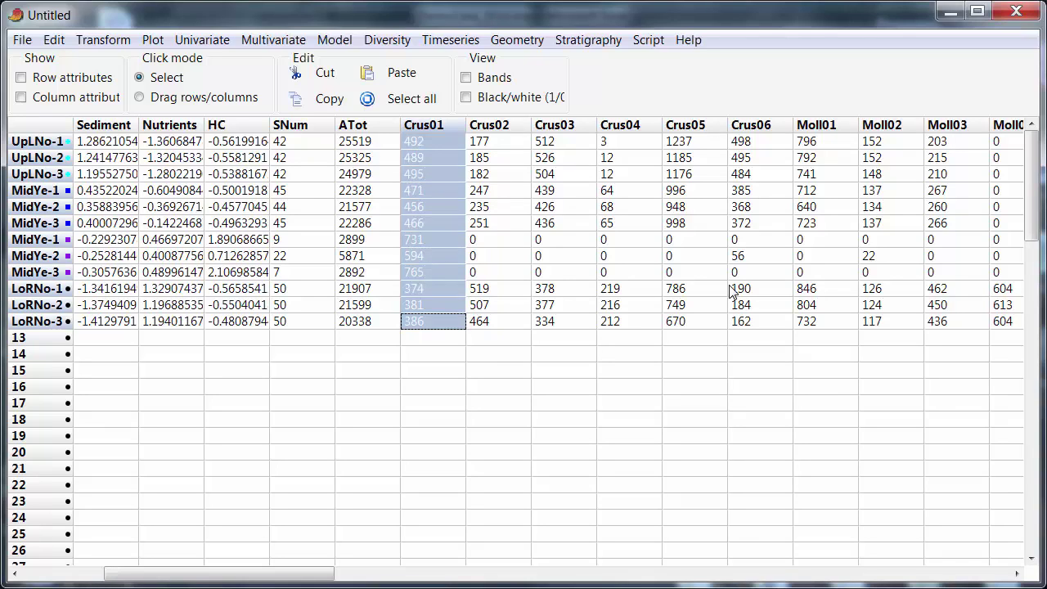
{"action": "key", "text": "ctrl+shift+Right"}
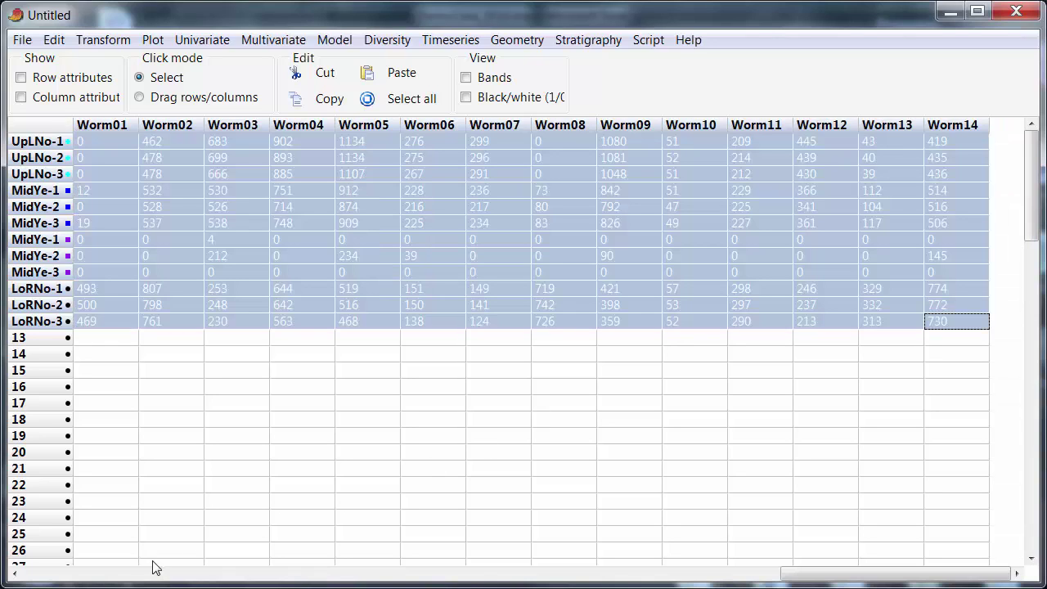
{"action": "scroll", "coordinate": [90, 578], "scroll_direction": "left", "scroll_amount": 12}
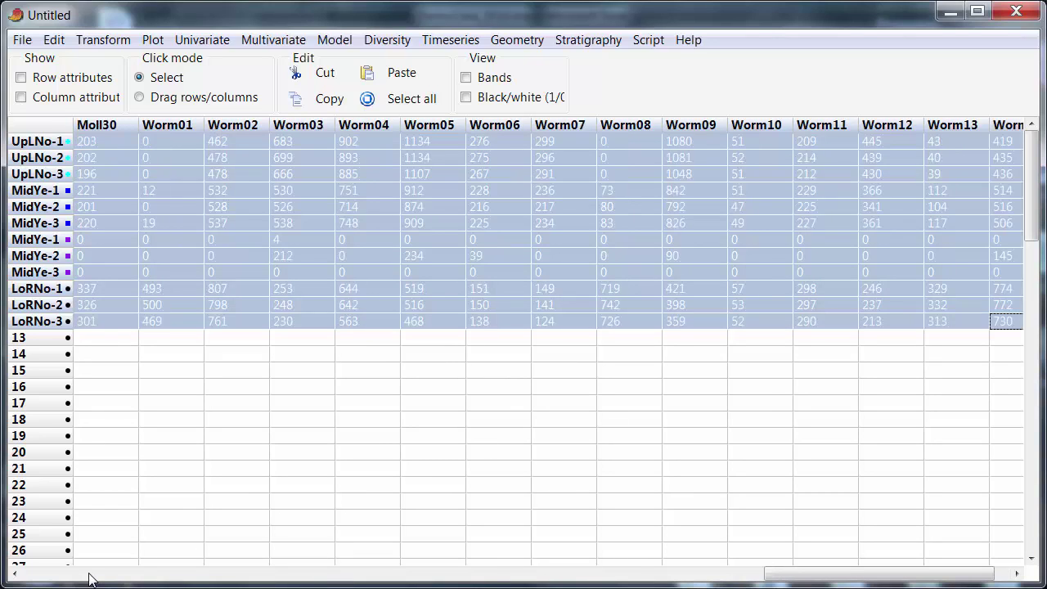
{"action": "scroll", "coordinate": [90, 579], "scroll_direction": "left", "scroll_amount": 20}
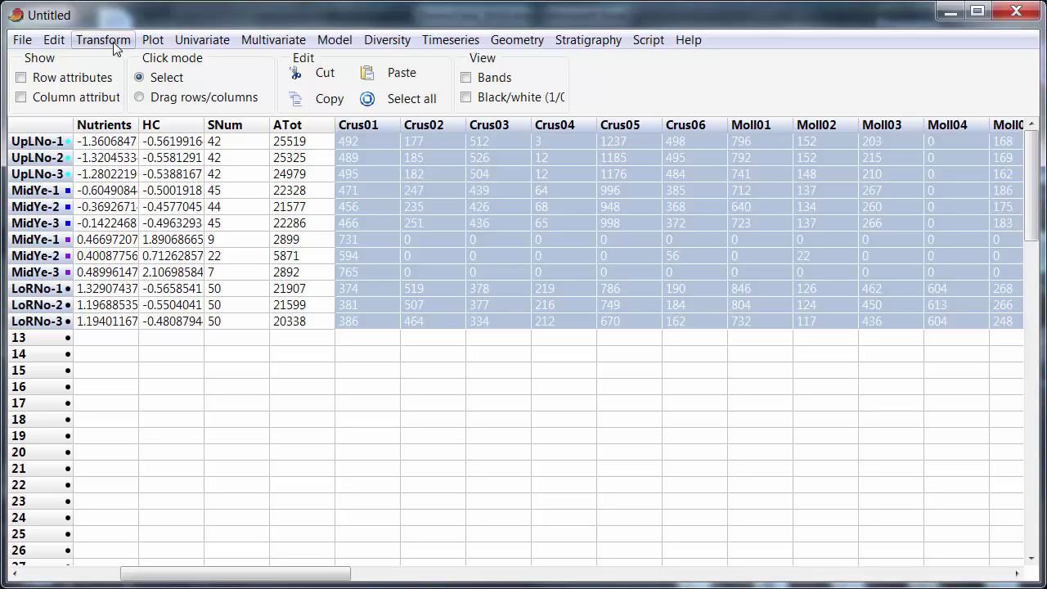
{"action": "left_click", "coordinate": [104, 40]}
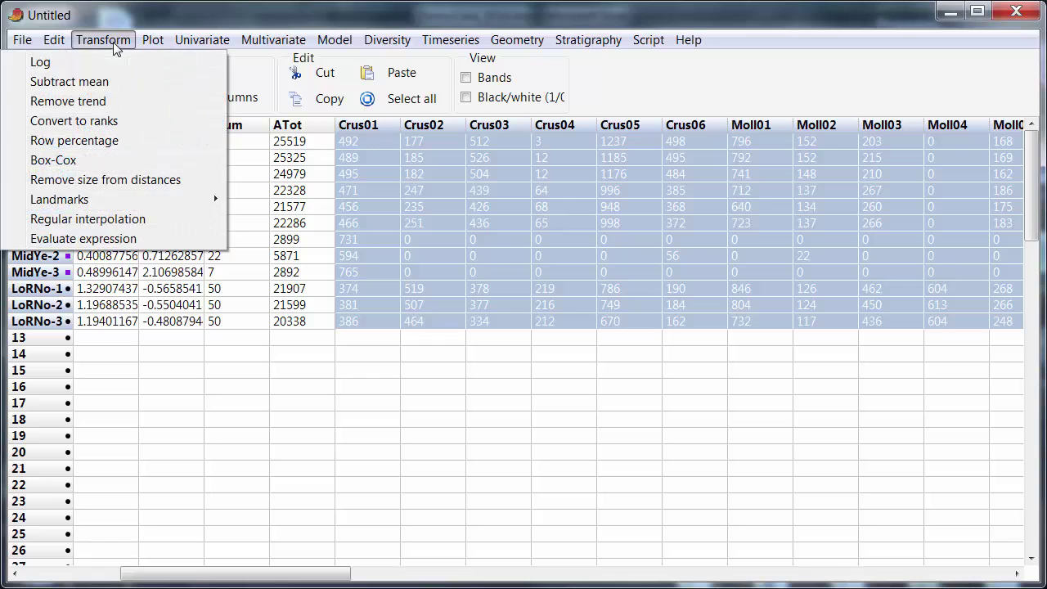
{"action": "left_click", "coordinate": [112, 239]}
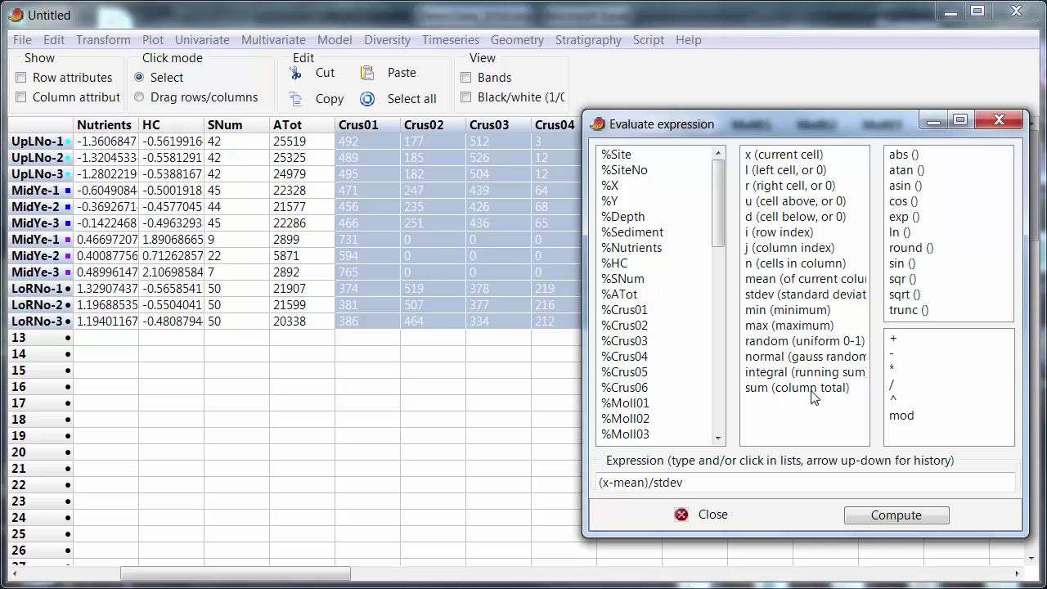
{"action": "left_click", "coordinate": [710, 511]}
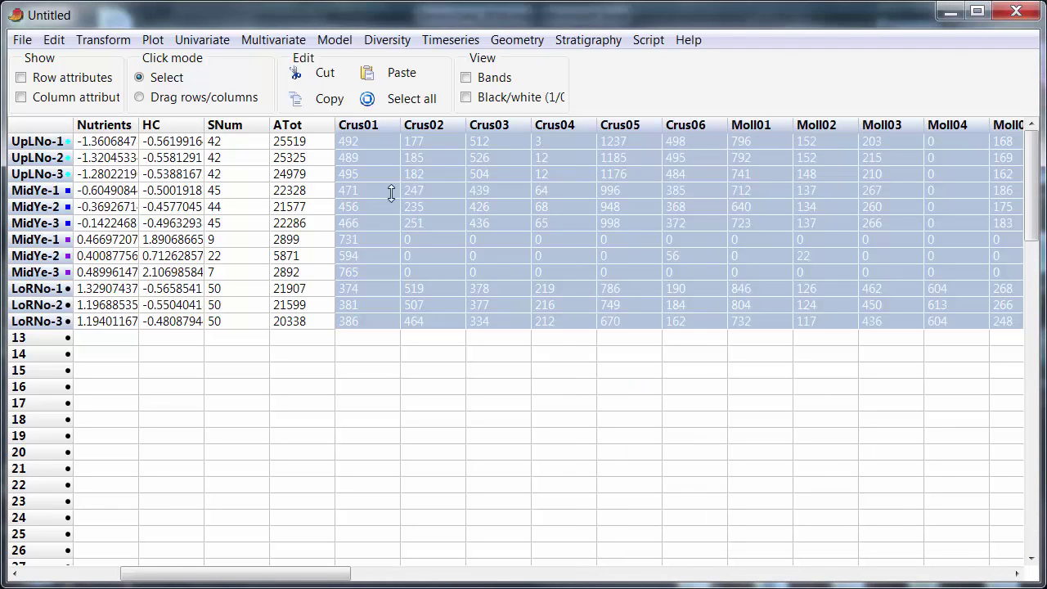
Replace the selected species counts with Row percentage values, e.g. MidYe-1 Crus01 about 25.2.
{"action": "left_click", "coordinate": [128, 45]}
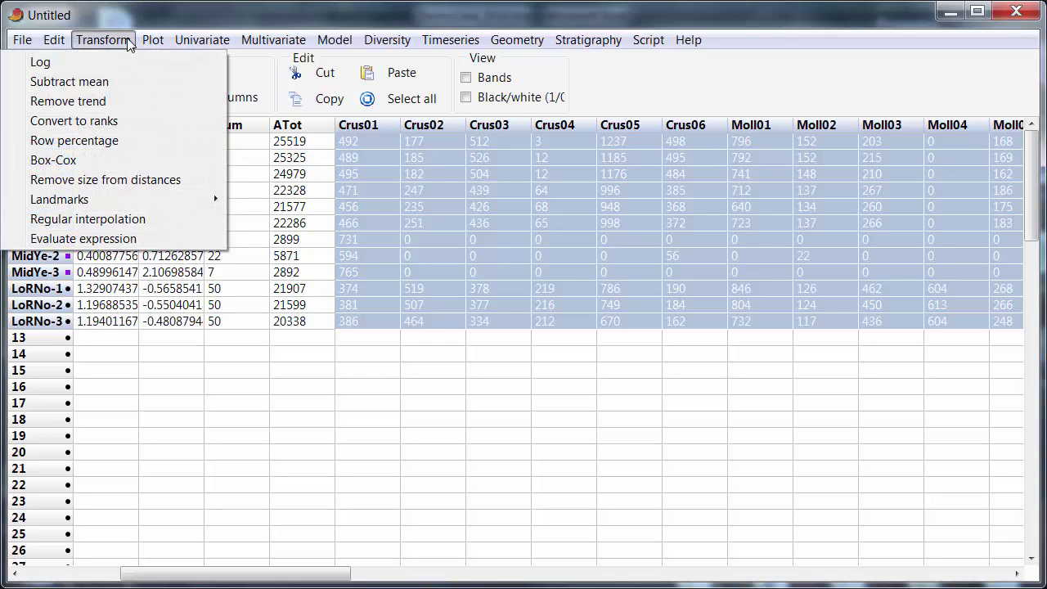
{"action": "left_click", "coordinate": [103, 141]}
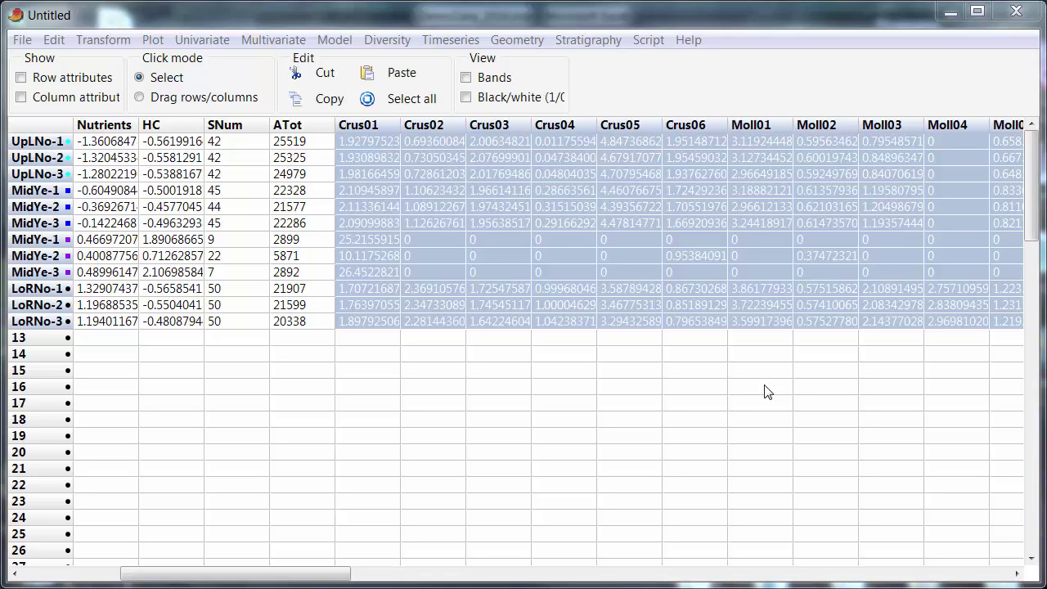
{"action": "left_click", "coordinate": [288, 98]}
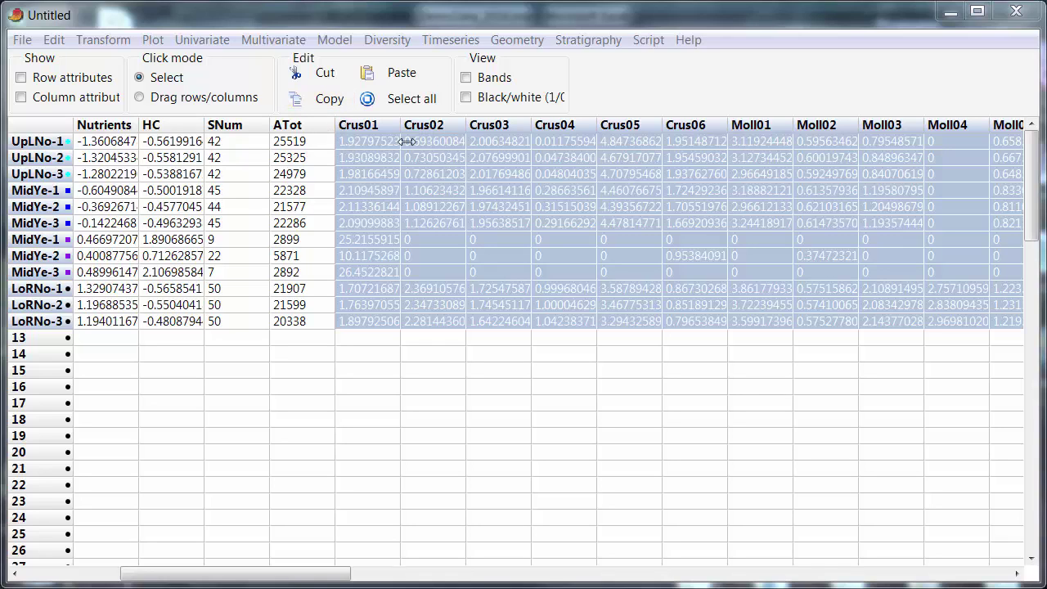